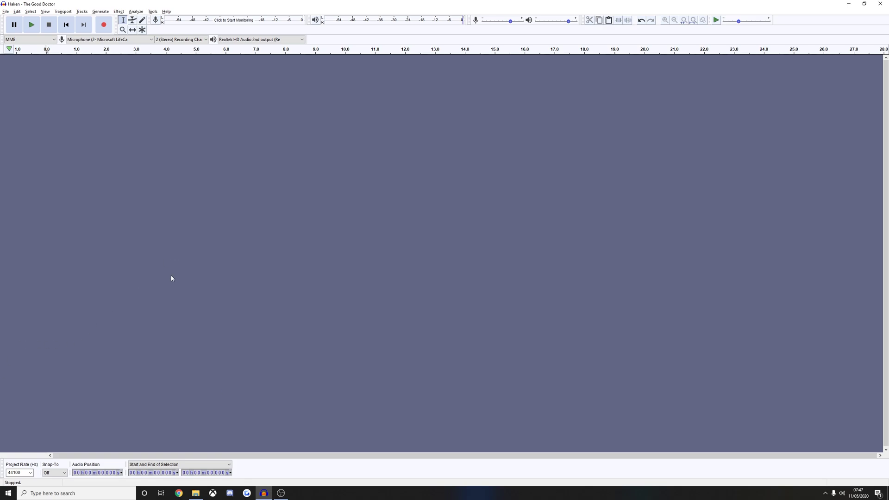
- Switch to the song's folder and open the context menu for Haken - The Good Doctor.mp3
key(alt+Tab)
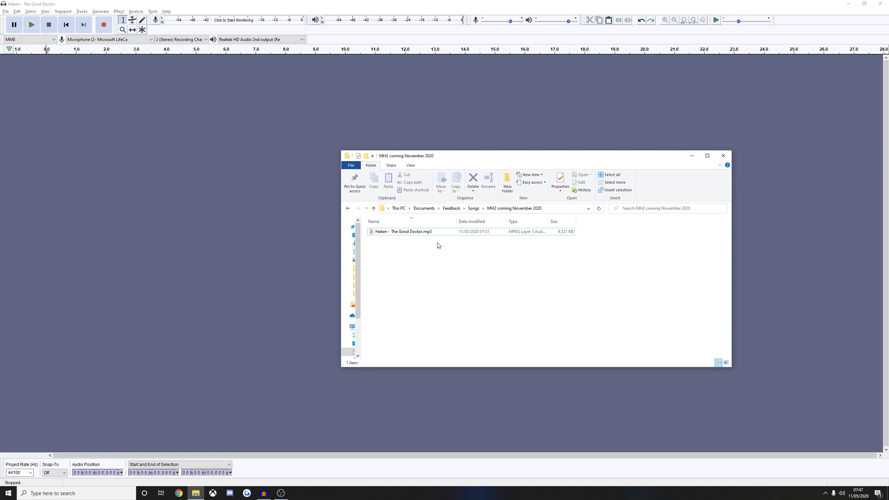
click(423, 233)
right_click(401, 235)
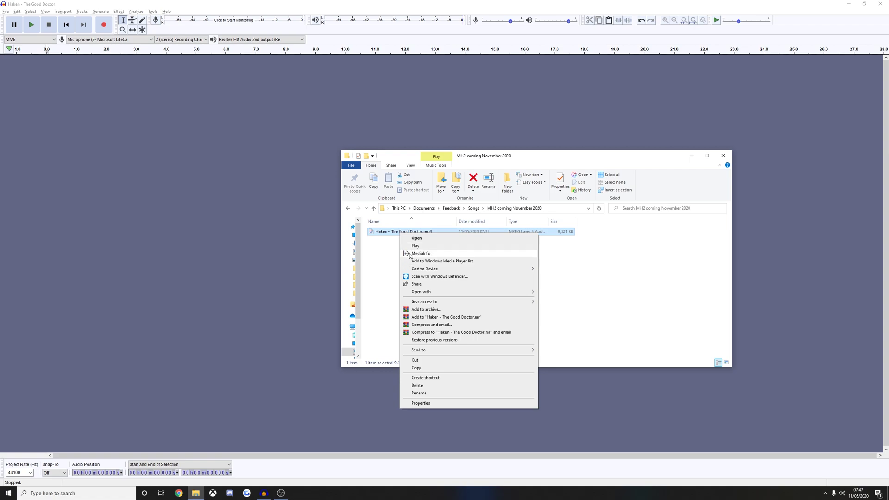
- Show the mp3's MediaInfo details: MPEG Audio, 320 kb/s, 44.1 kHz stereo, 3 min 56 s
click(421, 254)
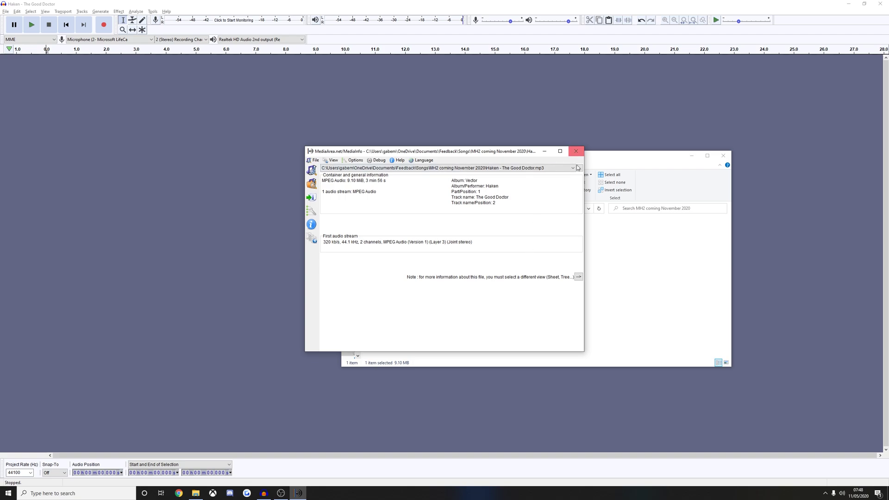
- Close MediaInfo, drag Haken - The Good Doctor.mp3 into Audacity, and return the cursor to 0:00
click(576, 152)
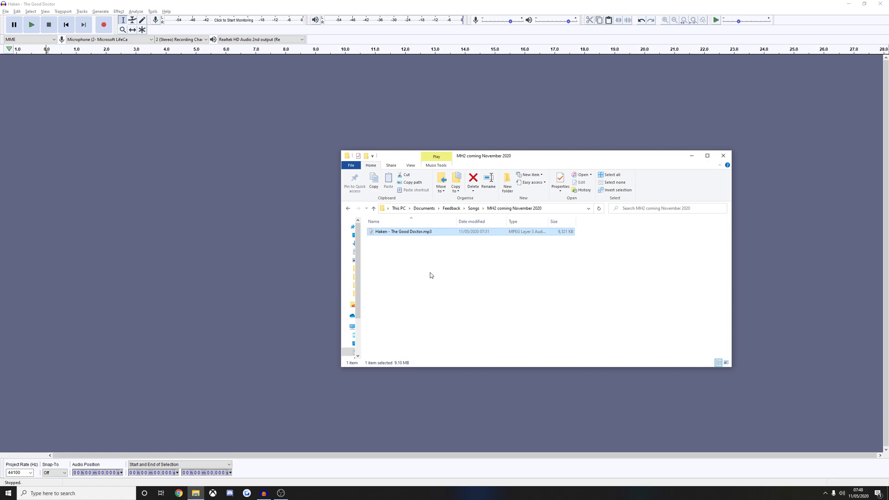
drag(417, 232, 185, 171)
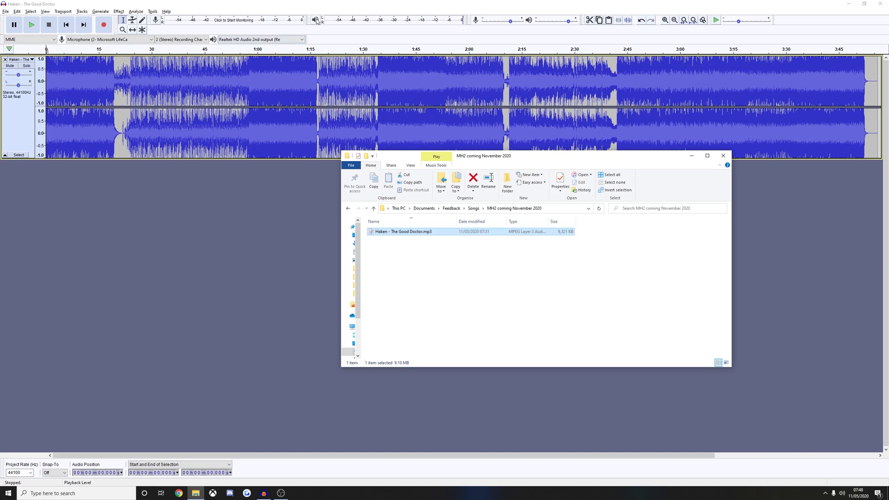
click(327, 7)
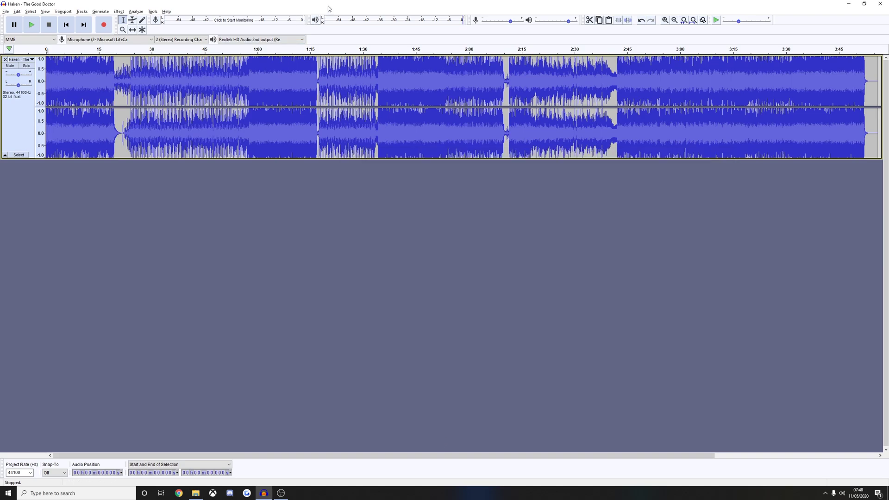
click(63, 70)
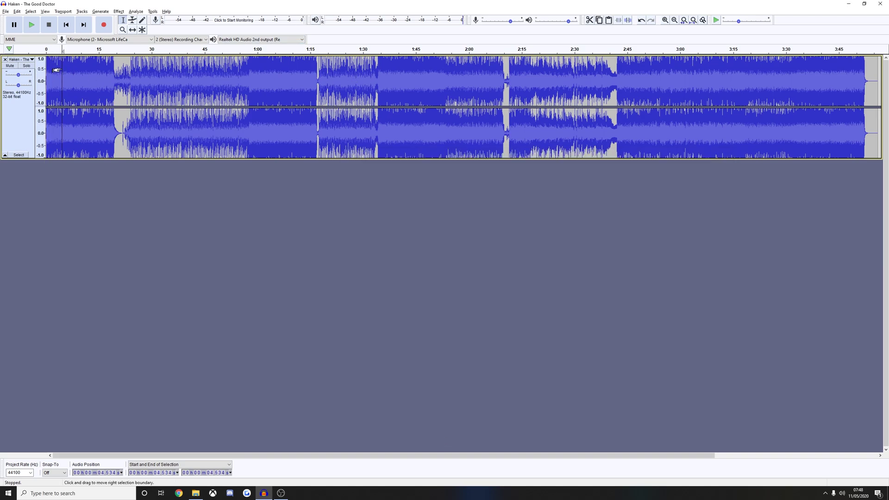
click(88, 83)
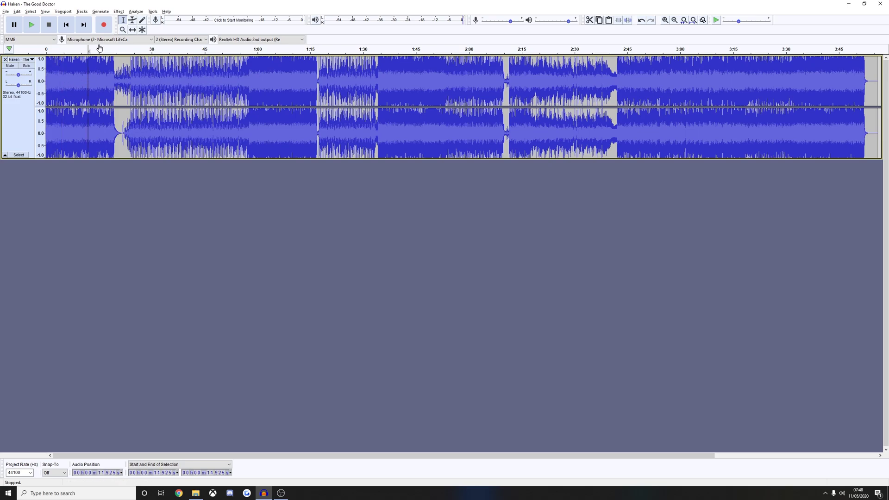
click(66, 28)
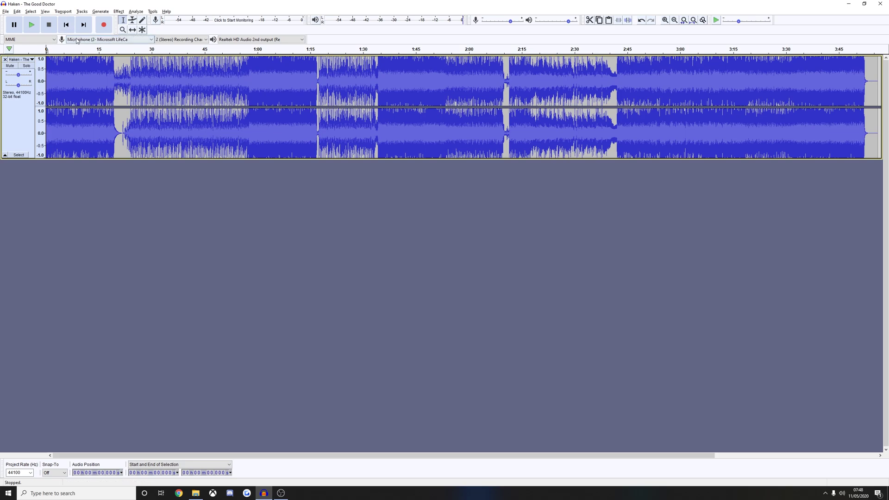
- Generate 2 seconds of silence at the start of the track
click(101, 12)
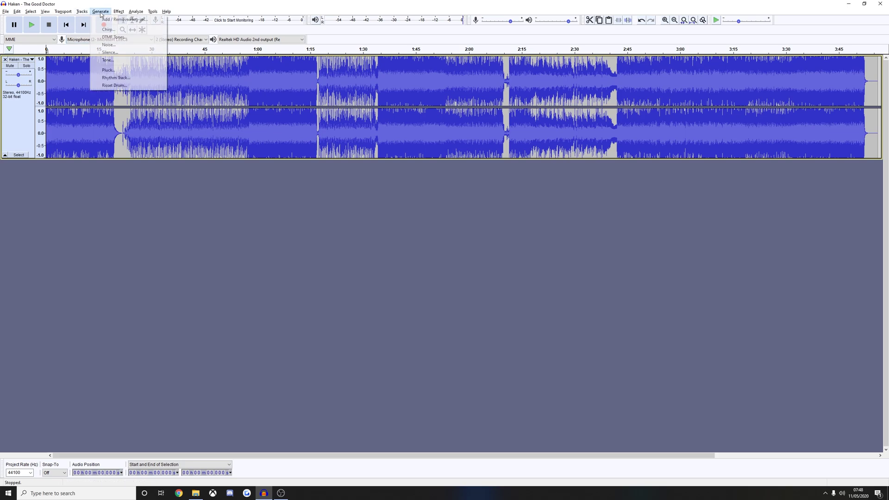
click(110, 52)
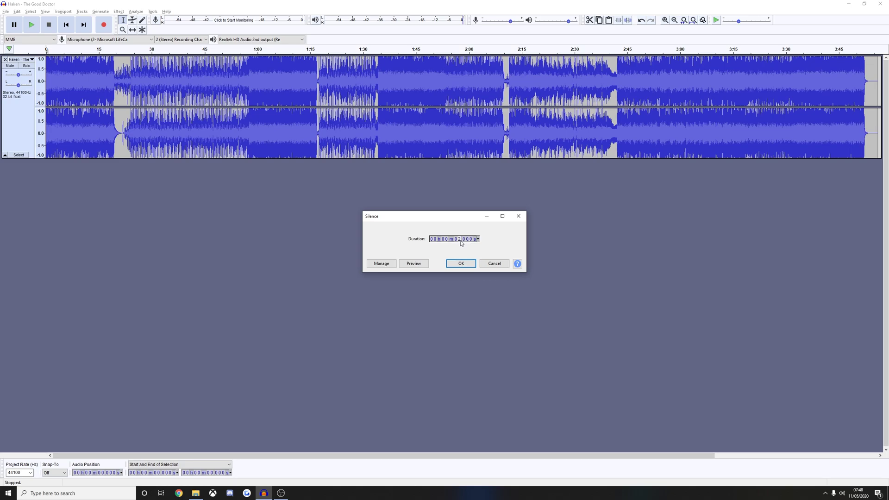
click(463, 264)
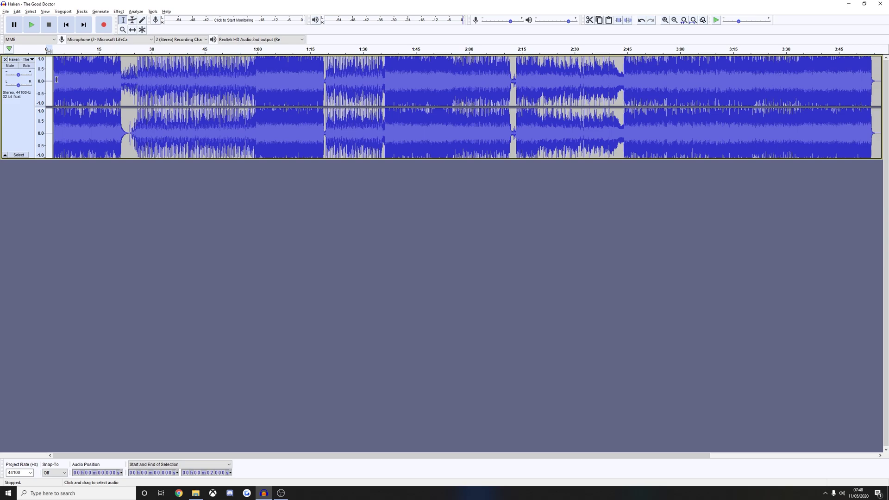
- Check the new lead-in by placing the edit point at 14.586 s and then 1.084 s
click(98, 97)
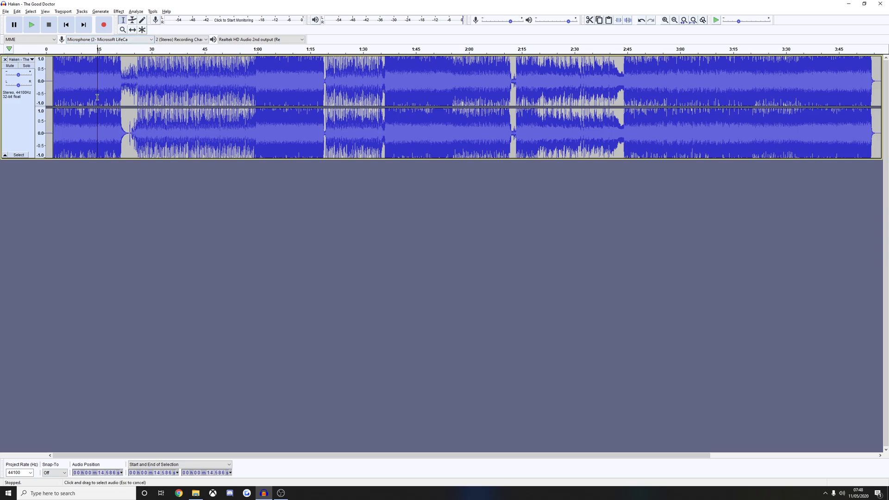
click(50, 84)
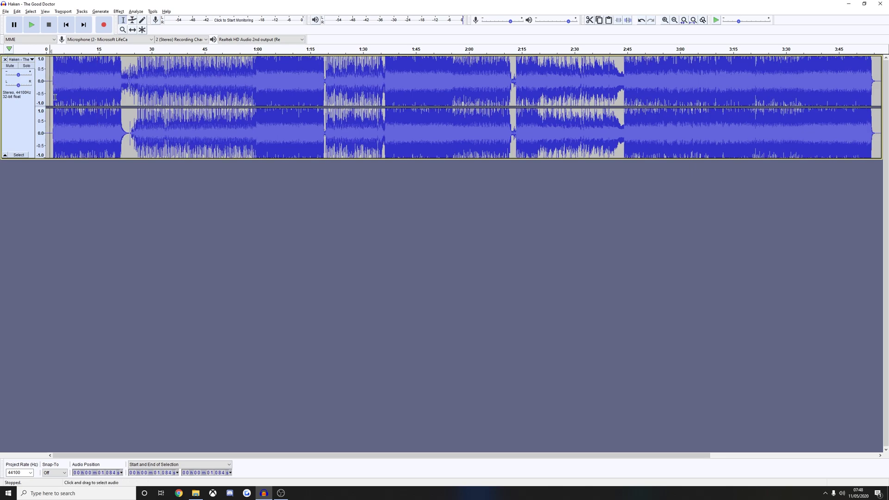
click(5, 12)
- Save the song as an Ogg Vorbis file at quality 8 in Documents, keeping the suggested name
mouse_move(33, 65)
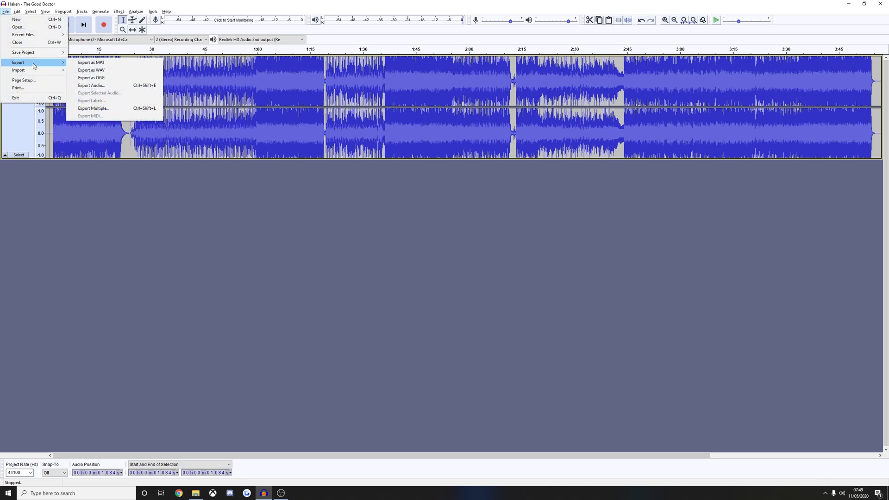
click(93, 78)
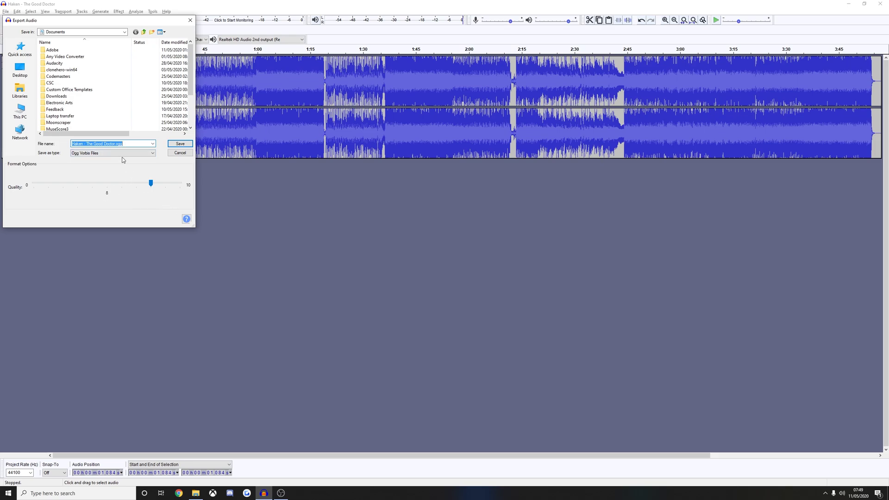
click(119, 145)
click(190, 143)
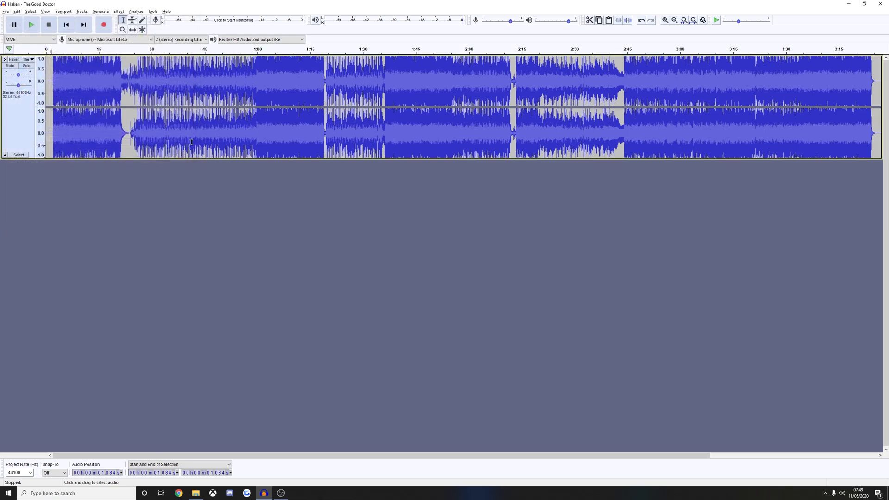
click(181, 141)
click(52, 83)
key(space)
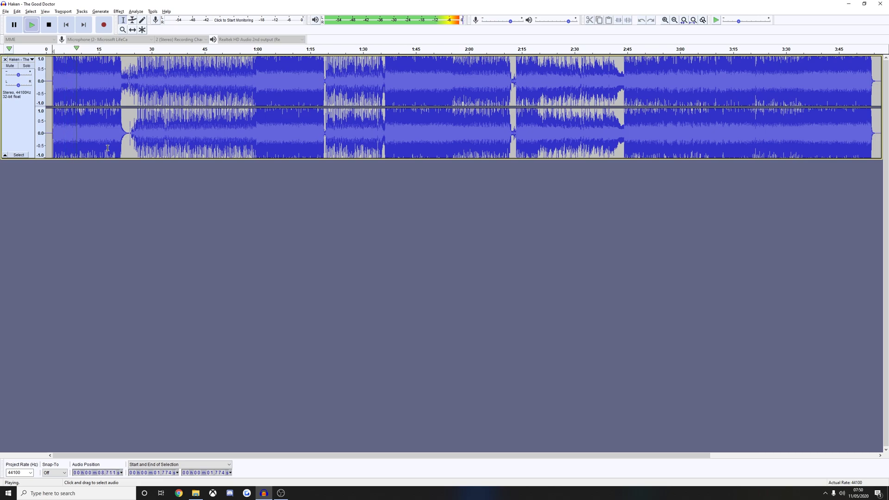
key(space)
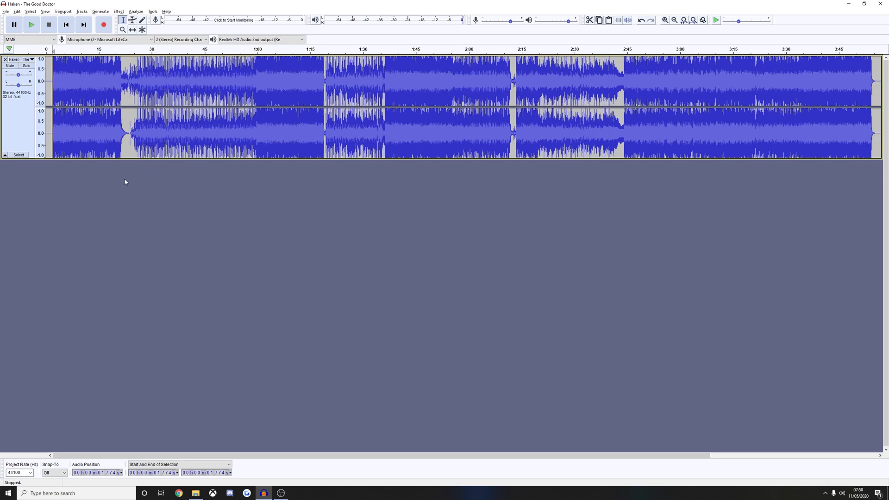
- Stop playback, select all, and apply Vocal Reduction and Isolation with the Remove Center action
key(space)
key(ctrl+a)
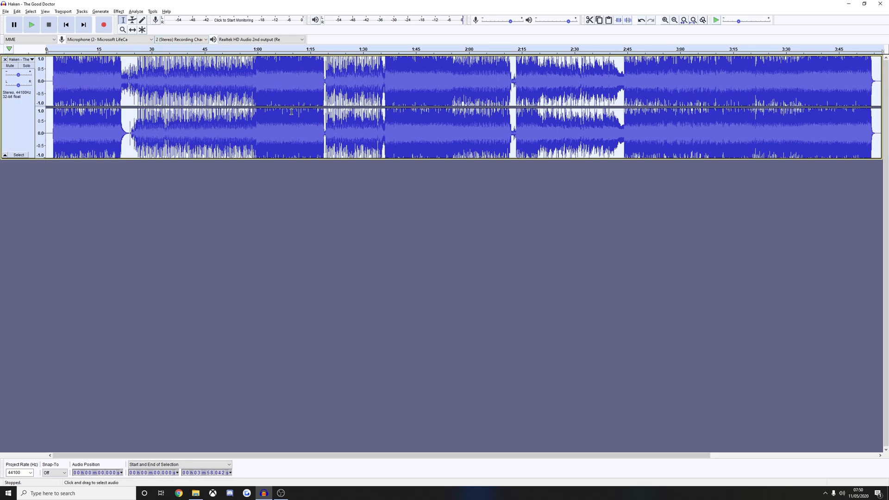
click(118, 11)
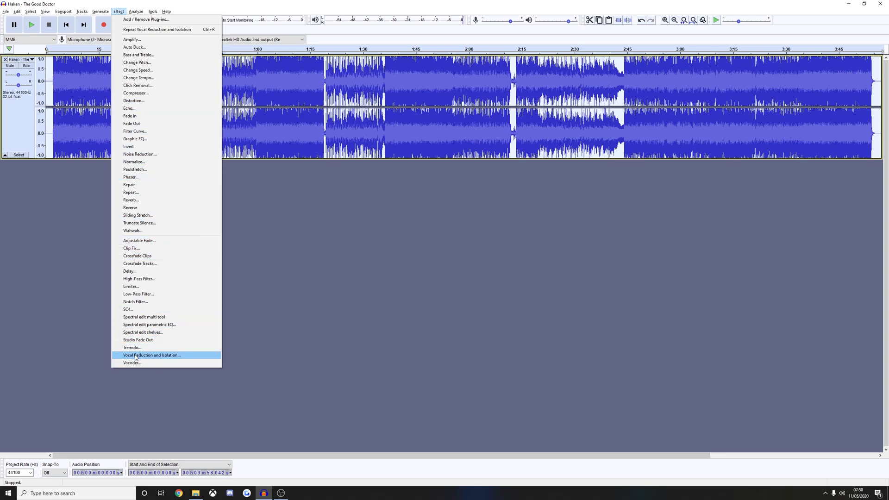
click(162, 356)
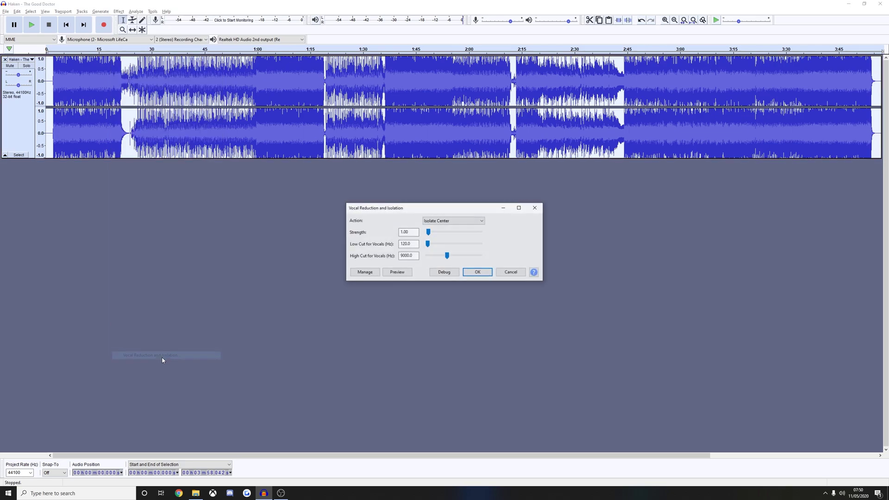
click(457, 222)
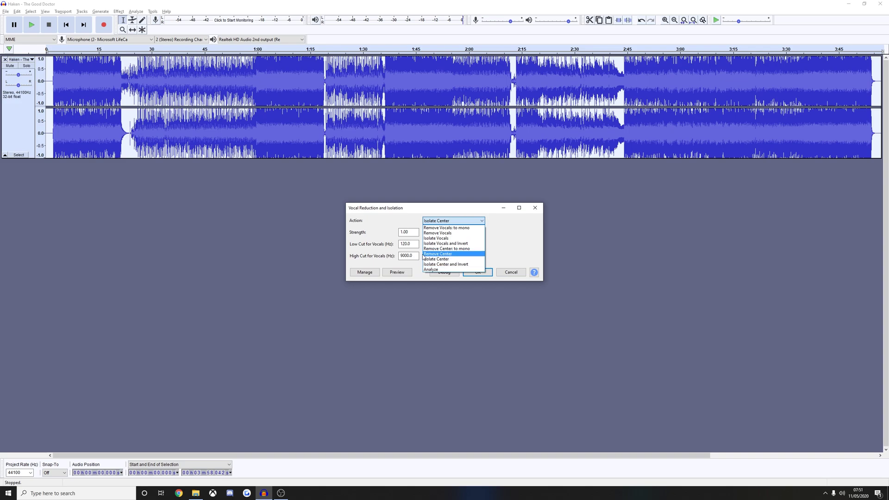
click(438, 254)
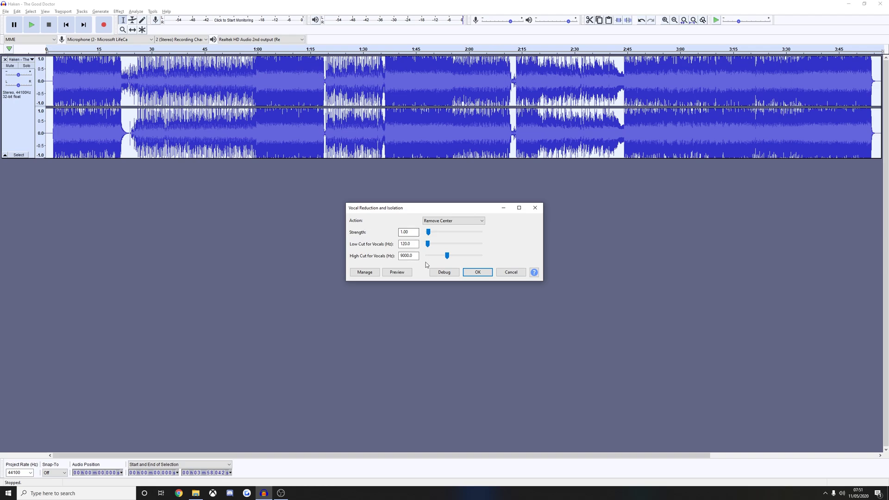
click(478, 274)
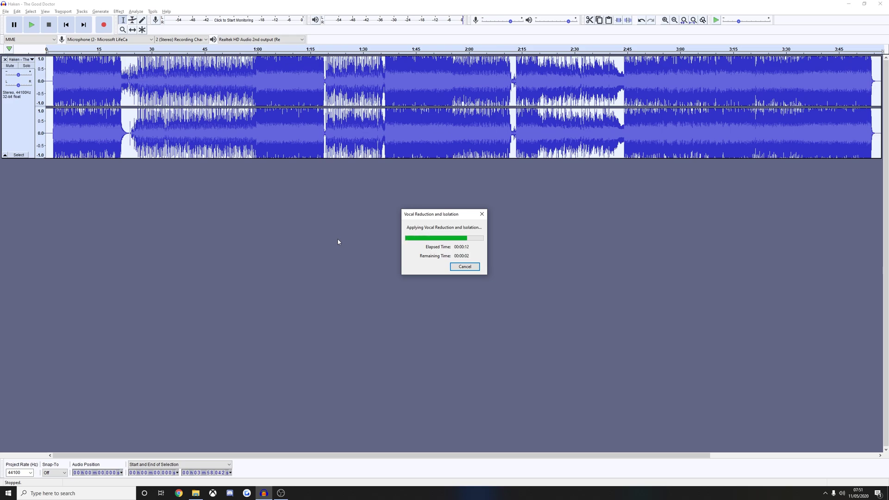
click(51, 83)
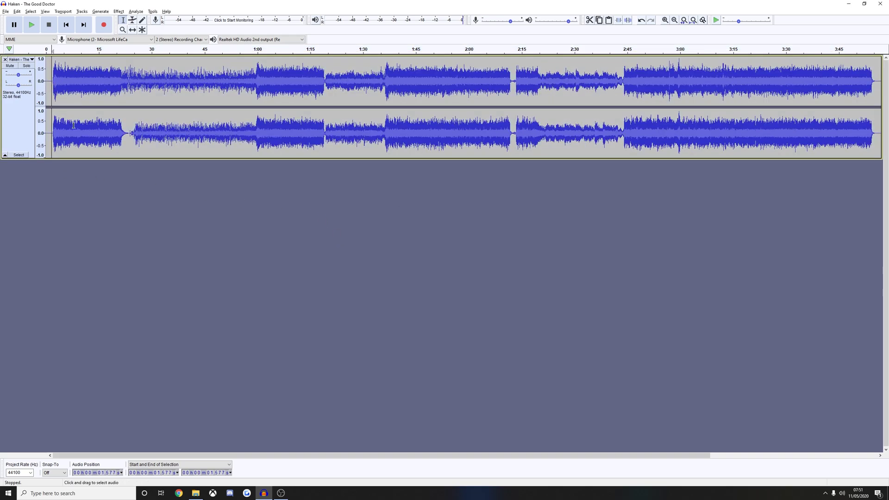
key(space)
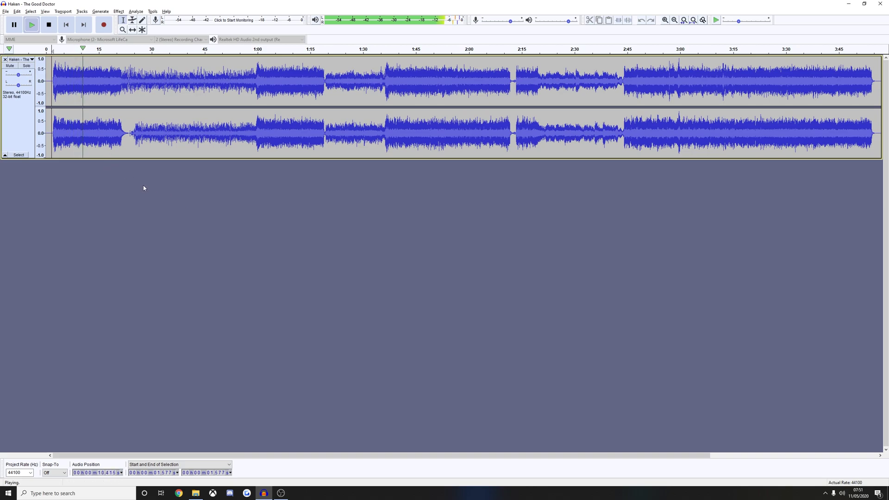
key(space)
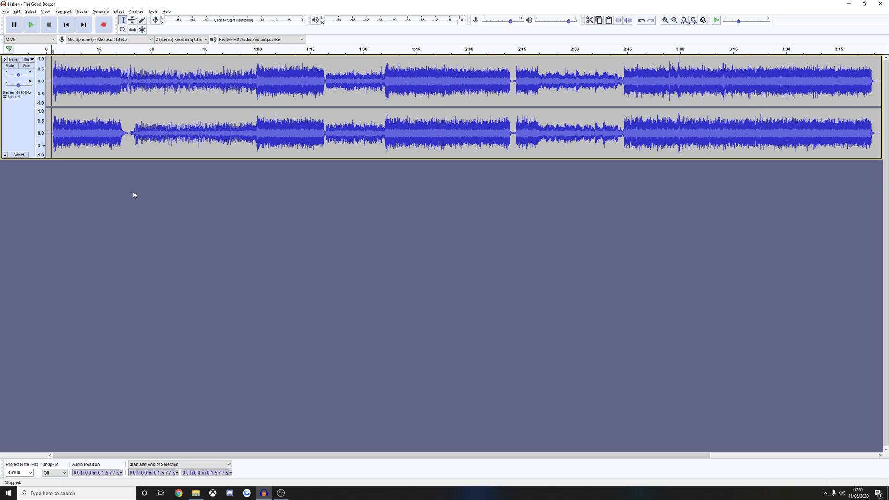
- Choose File > Export > Export as OGG for the center-removed song
click(6, 11)
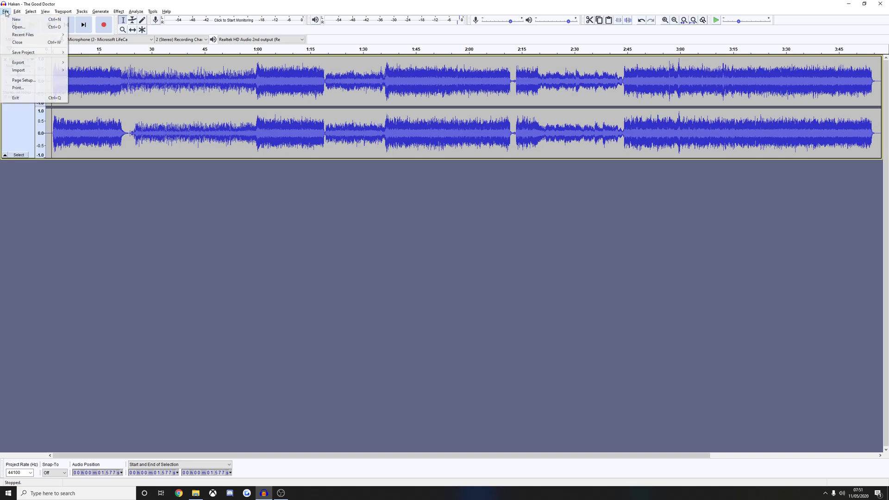
mouse_move(33, 64)
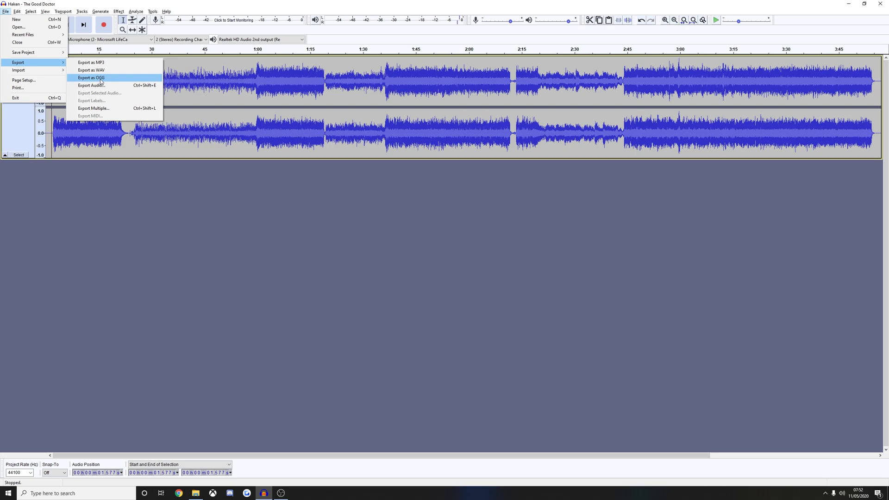
click(96, 190)
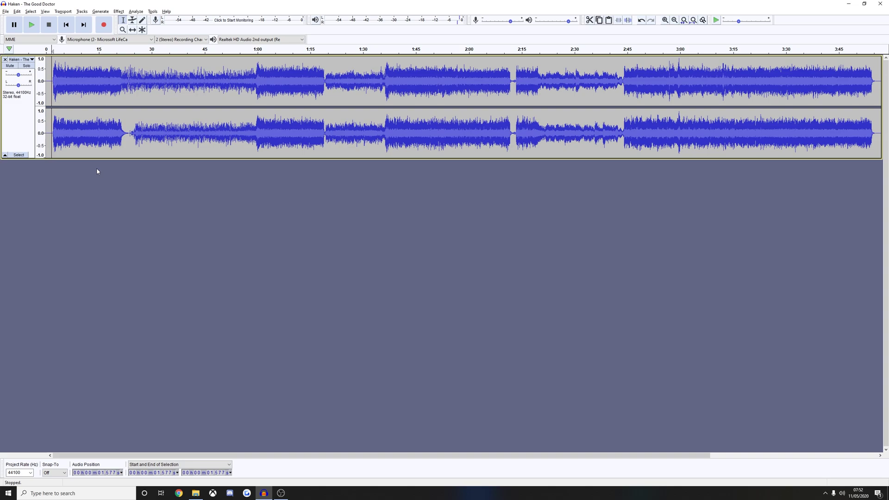
- Stop playback, undo Remove Center, and apply Vocal Reduction and Isolation with Isolate Center
key(space)
key(ctrl+z)
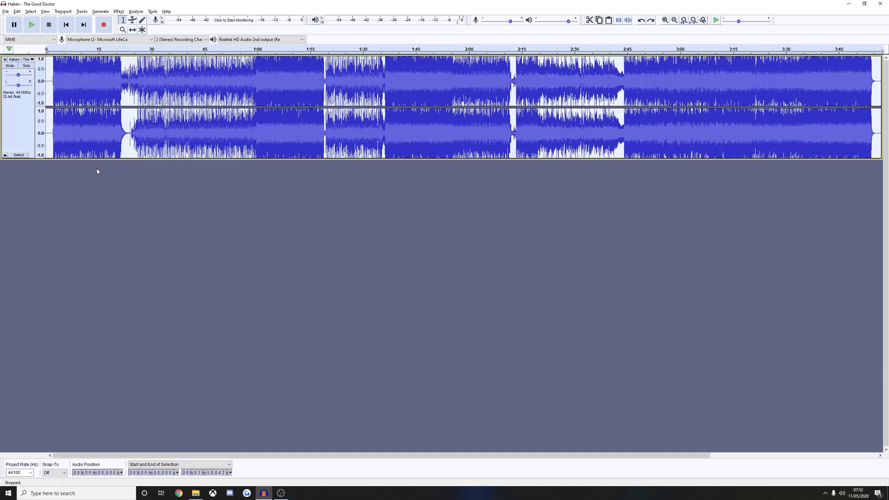
click(121, 12)
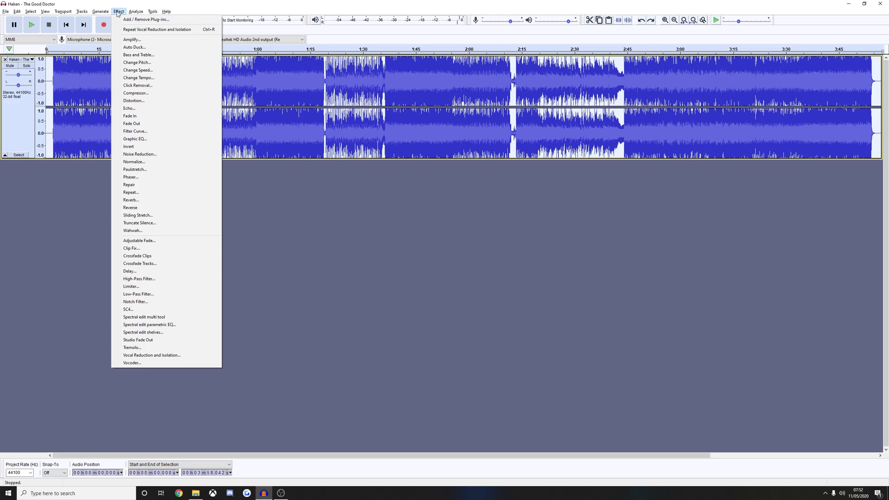
click(156, 356)
click(460, 221)
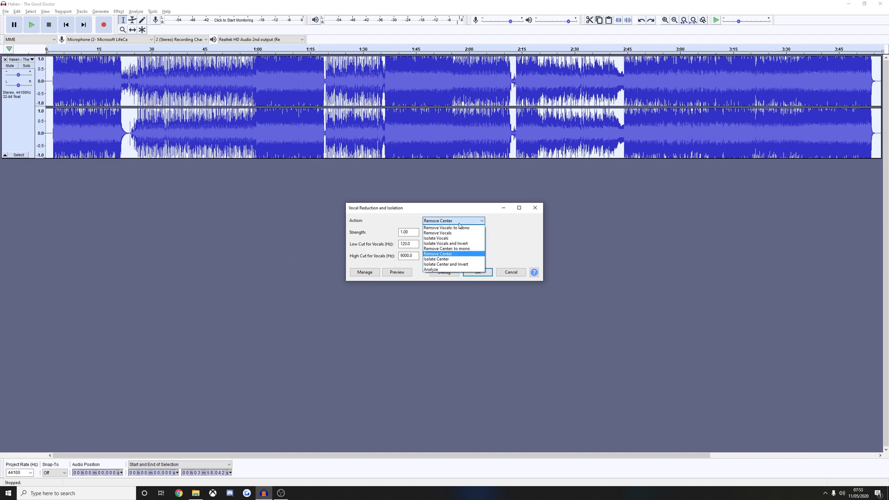
click(440, 261)
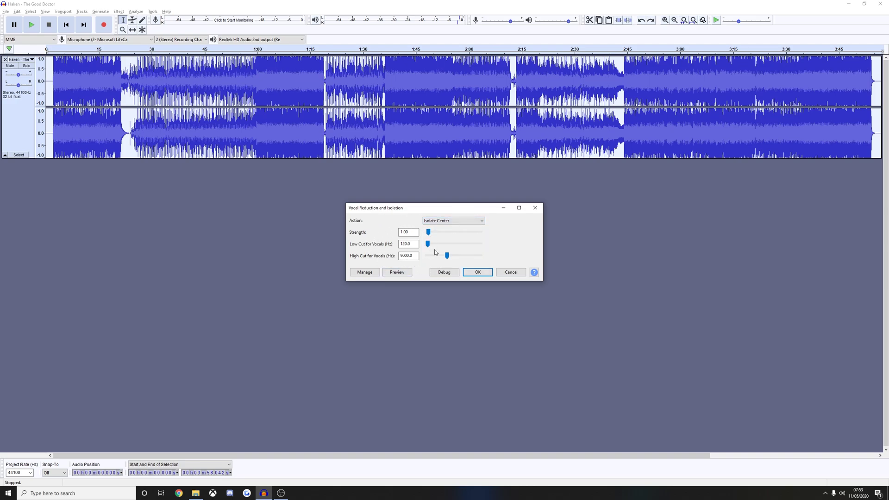
click(476, 273)
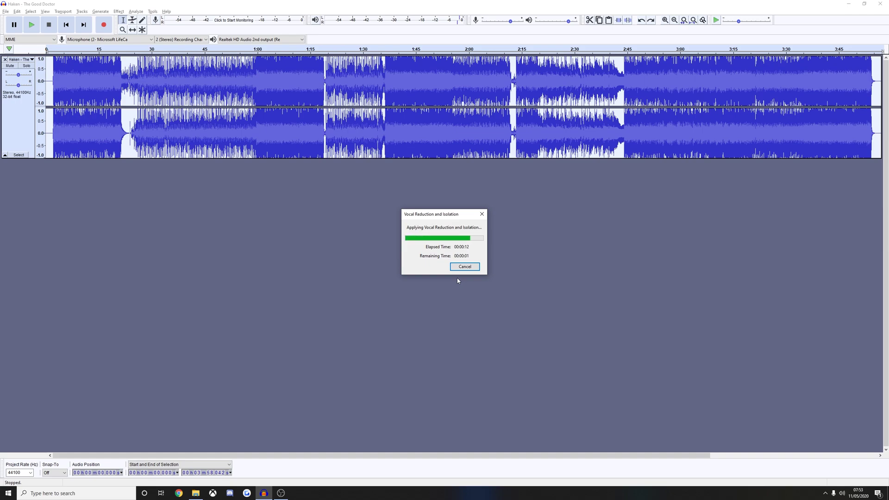
click(51, 85)
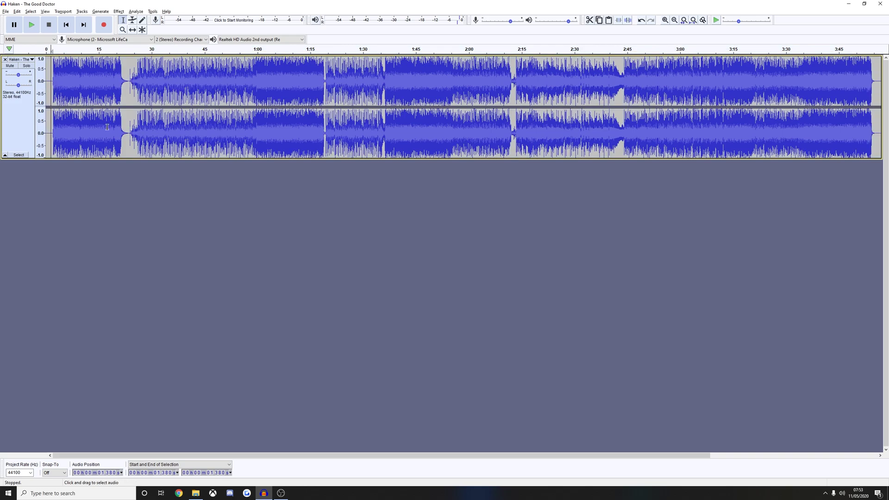
key(space)
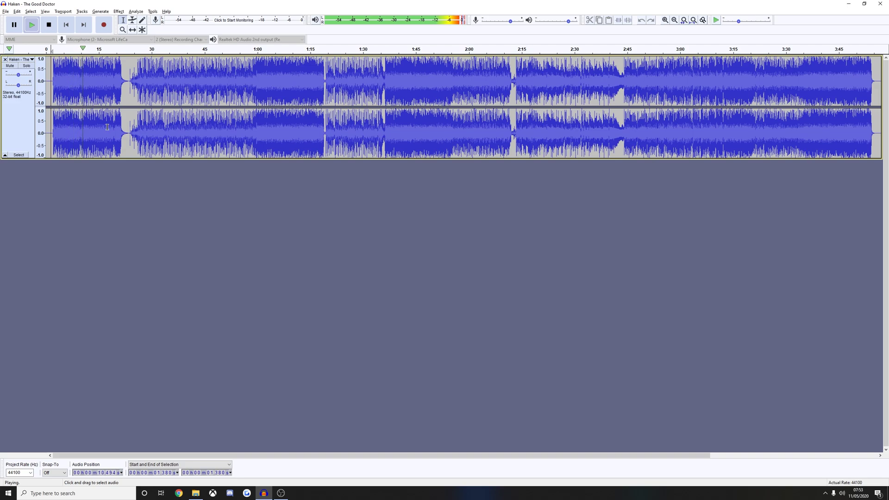
key(space)
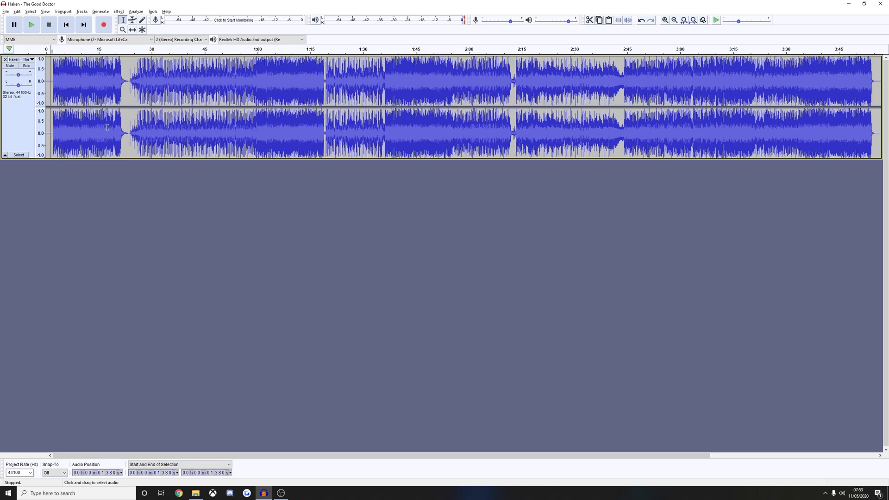
- Choose File > Export > Export as OGG for the center-isolated song
click(6, 11)
mouse_move(30, 63)
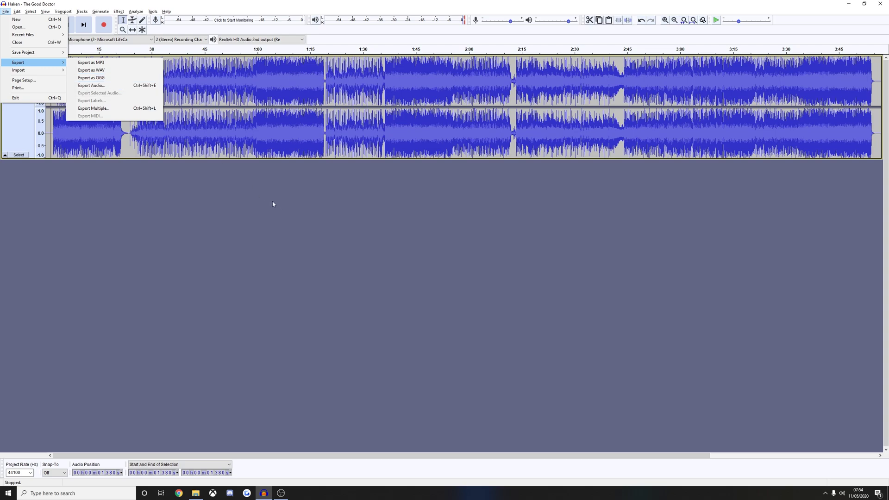
click(215, 181)
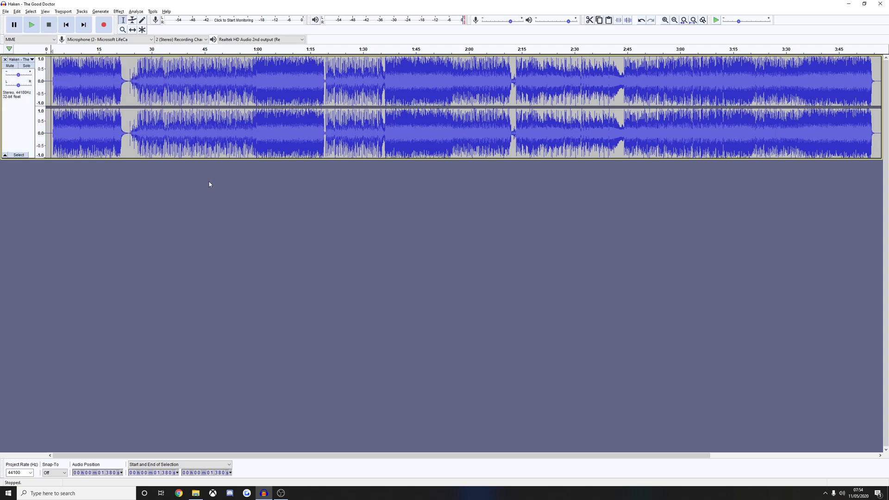